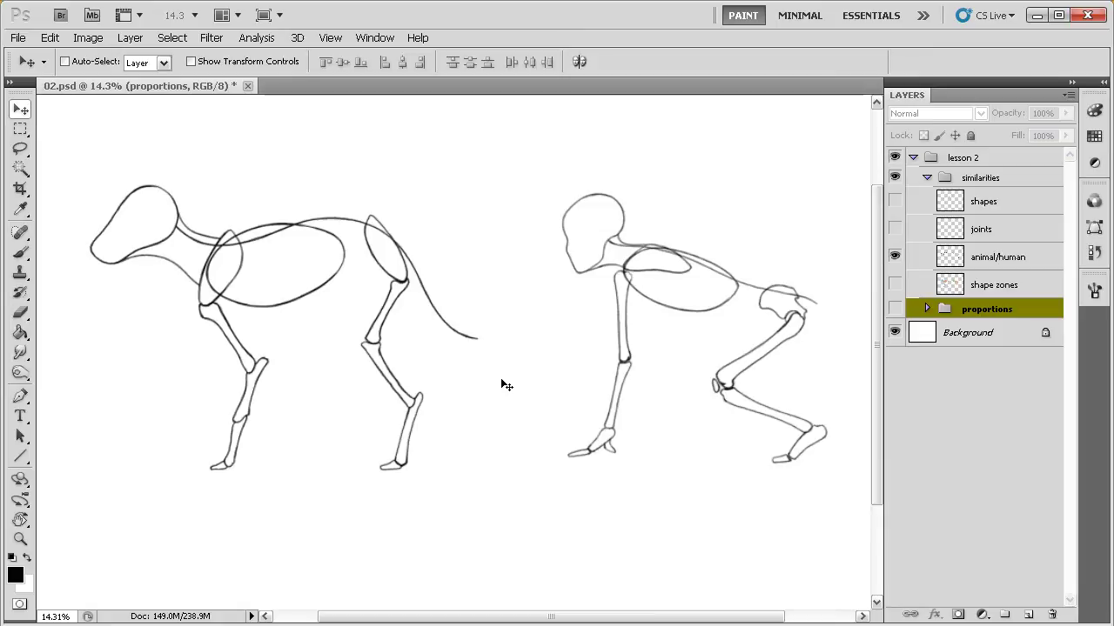
- Show the 'shape zones' colour fills on both figures and the 'shapes' body-part labels on the dog
click(894, 284)
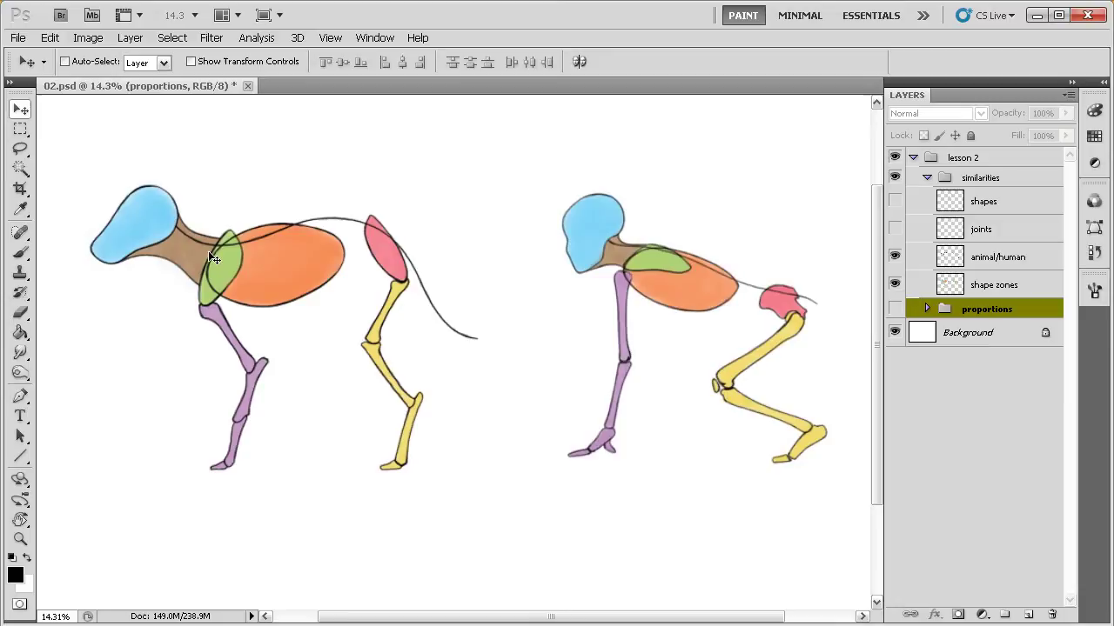
click(894, 201)
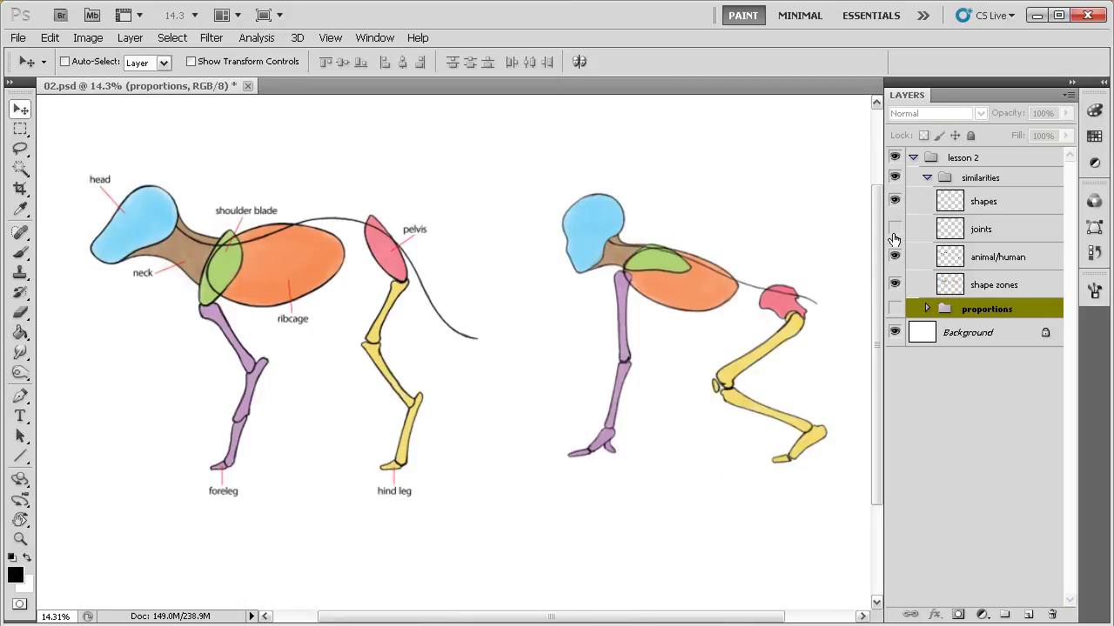
- Swap the 'shapes' labels for the 'joints' layer: shoulder, elbow, wrist, hip, knee, ankle
click(894, 202)
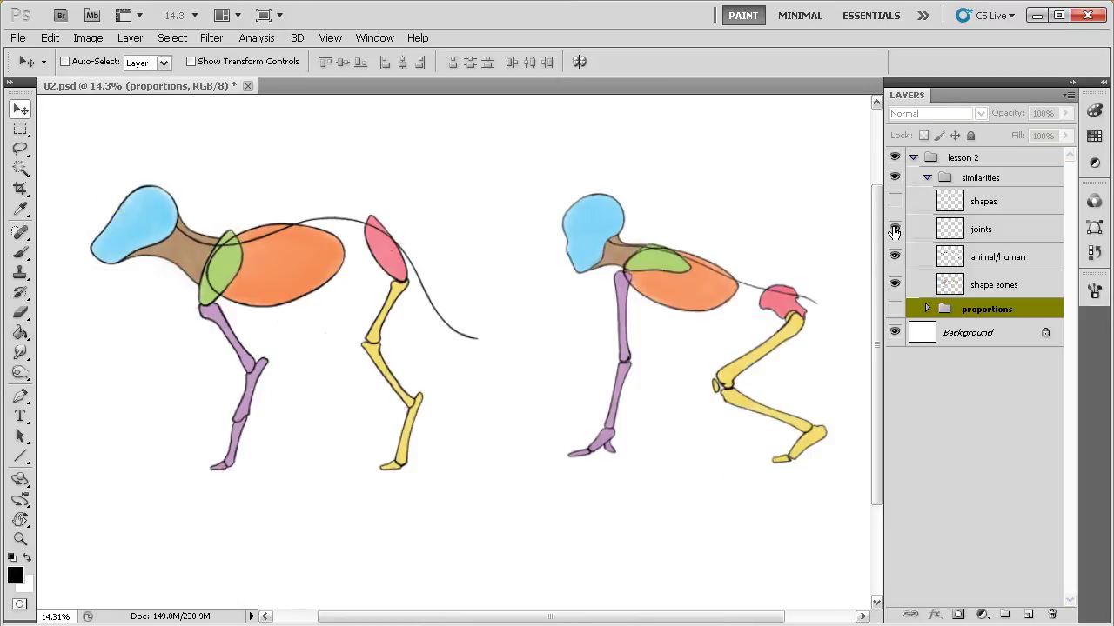
click(894, 229)
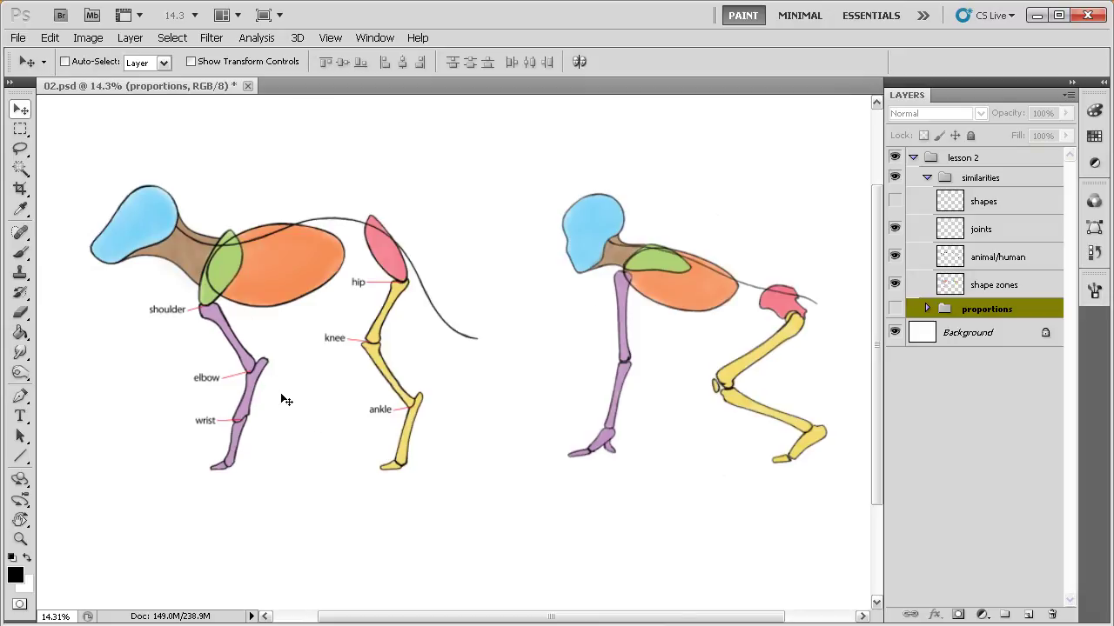
- With the Brush active, add a new Layer 1 above 'joints' and zoom in on the dog
key(b)
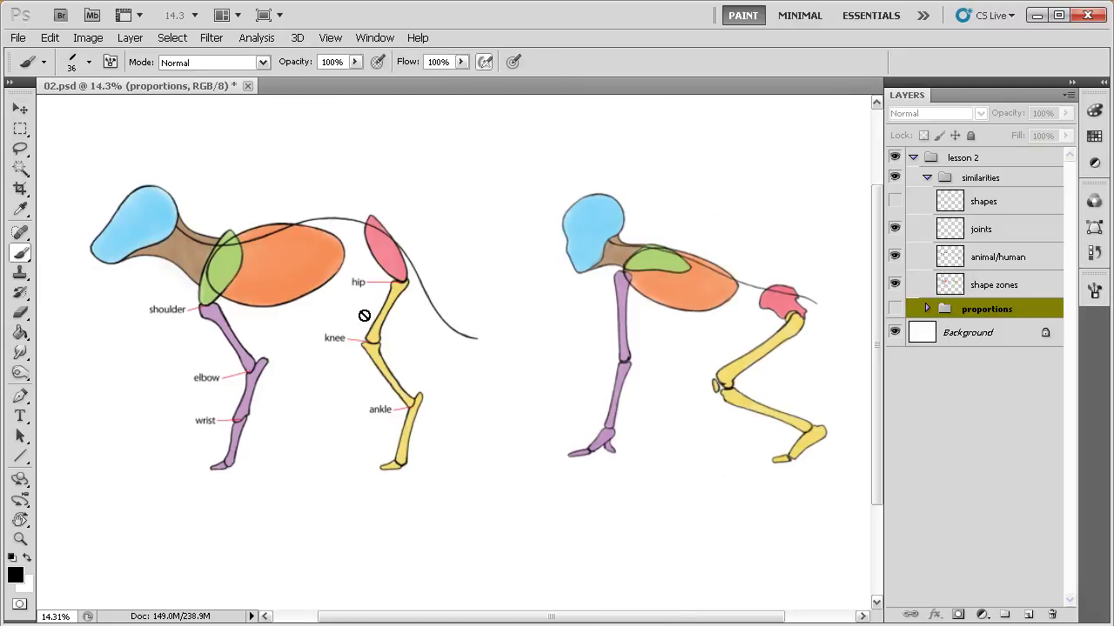
click(955, 235)
click(1029, 614)
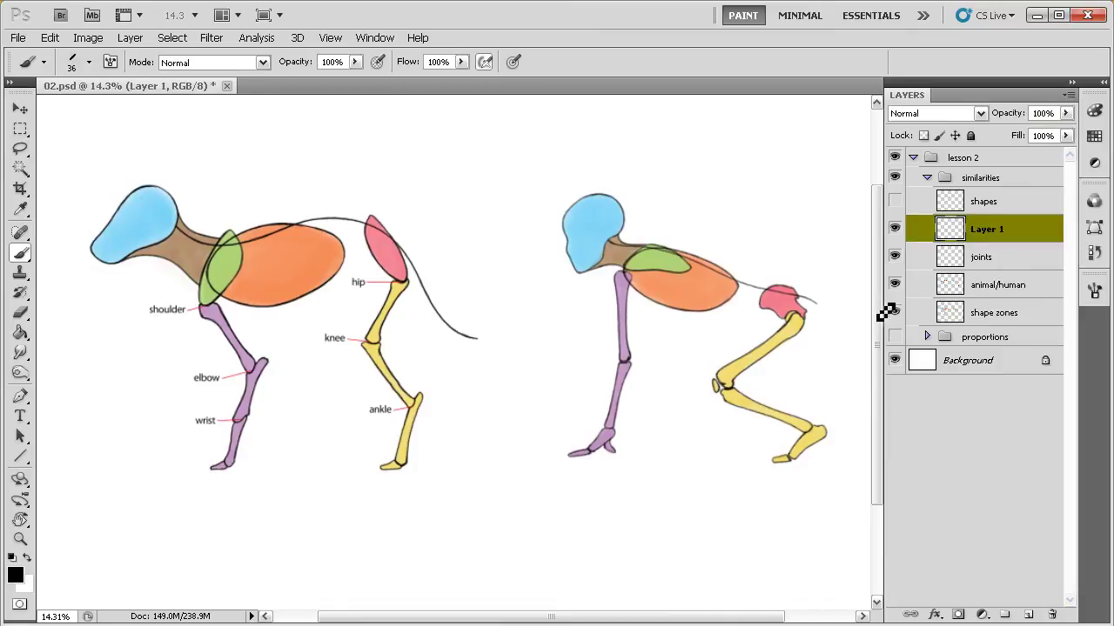
drag(242, 323, 392, 359)
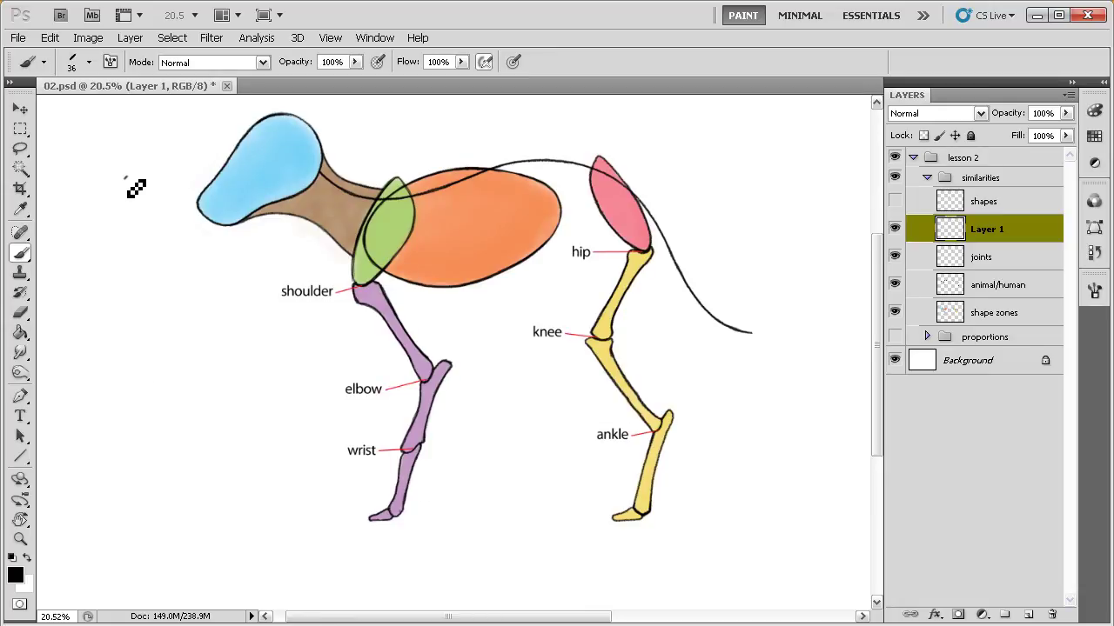
- Draw a grey zigzag of straight strokes left of the dog, undoing the false starts
shift+click(93, 258)
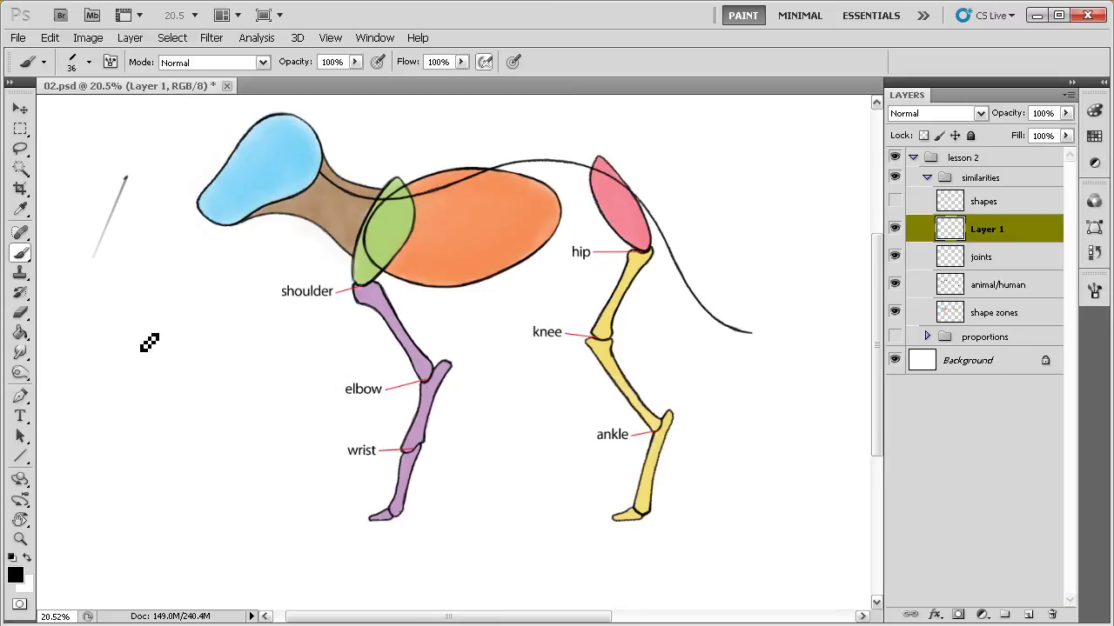
shift+click(143, 348)
key(ctrl+alt+z)
key(ctrl+alt+z)
key(ctrl+alt+z)
click(96, 185)
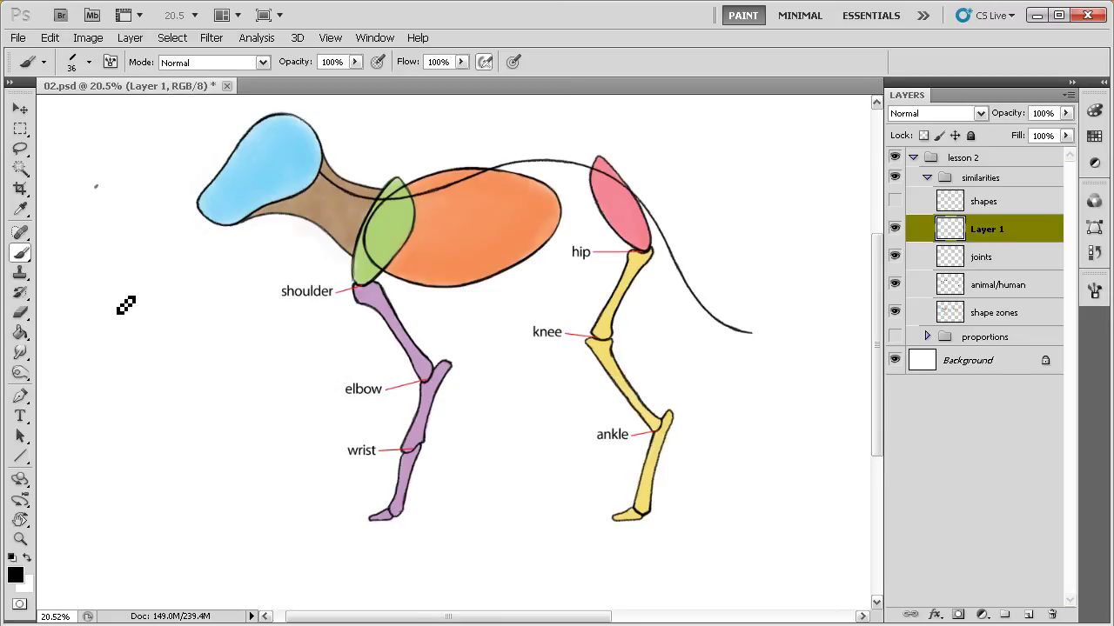
shift+click(119, 300)
key(ctrl+alt+z)
key(ctrl+alt+z)
click(121, 189)
shift+click(84, 298)
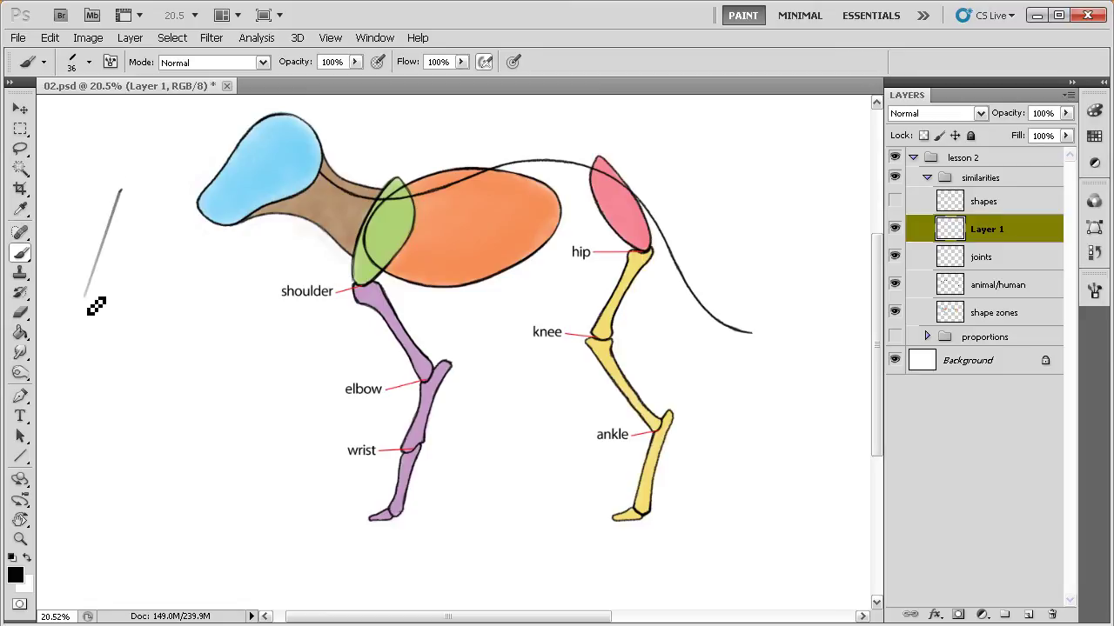
shift+click(149, 409)
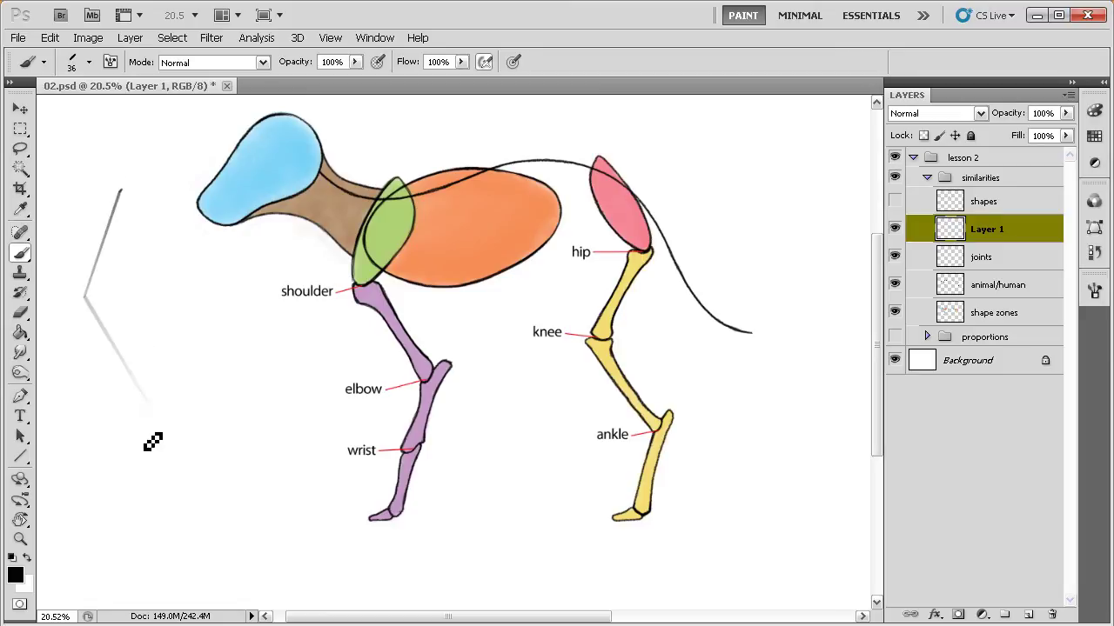
shift+click(106, 487)
shift+click(133, 528)
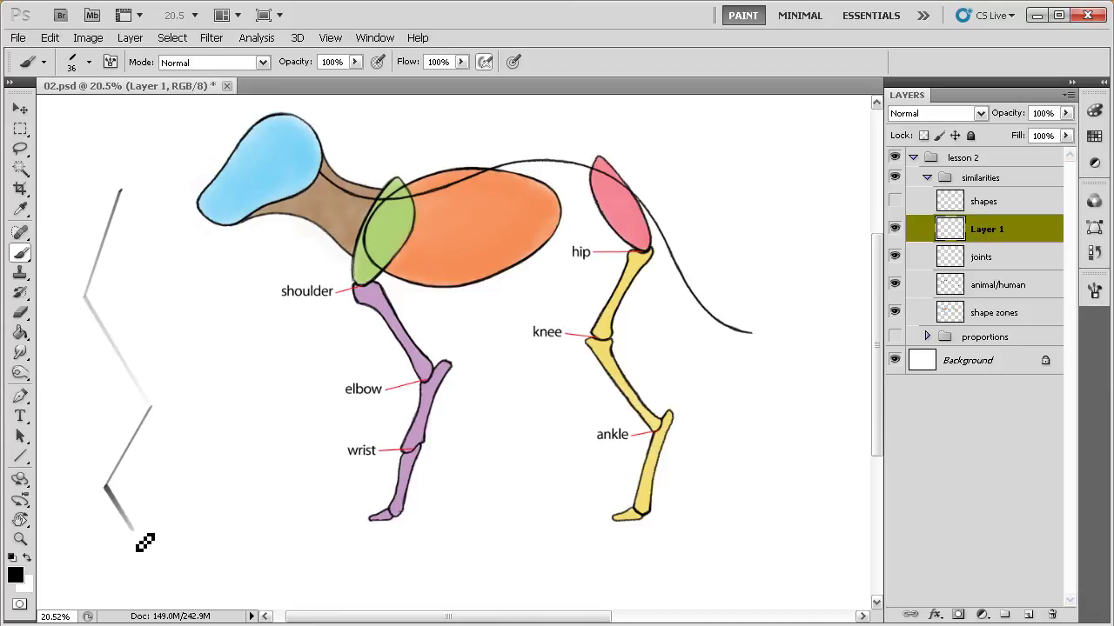
shift+click(113, 536)
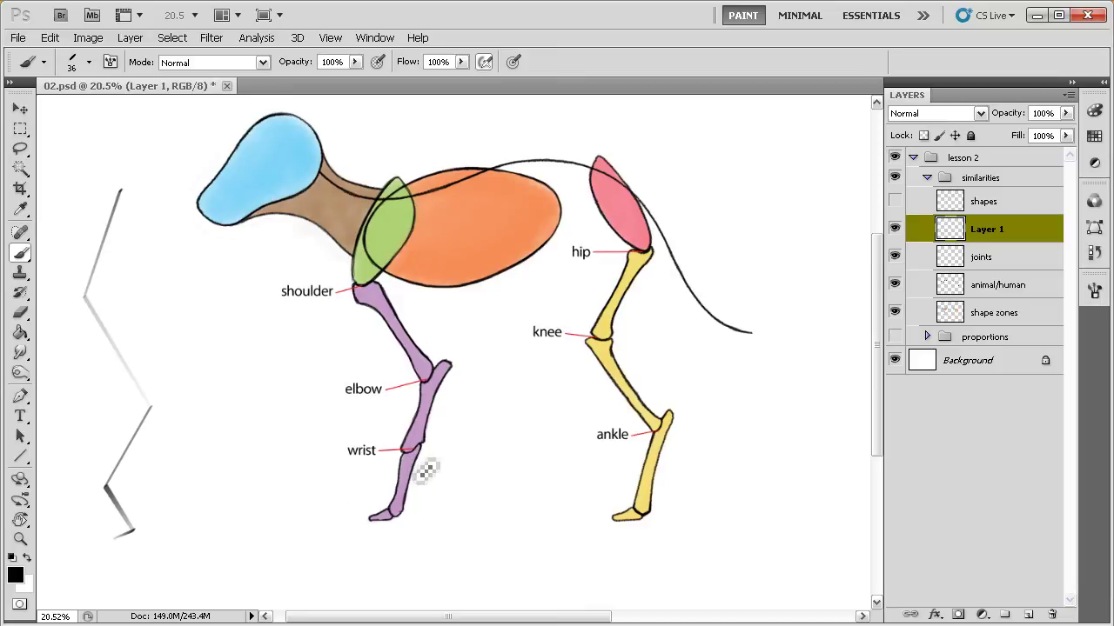
- Add a small curved arrow by the lower foreleg and a second zigzag right of the hind leg
drag(425, 502, 455, 495)
click(727, 162)
shift+click(765, 242)
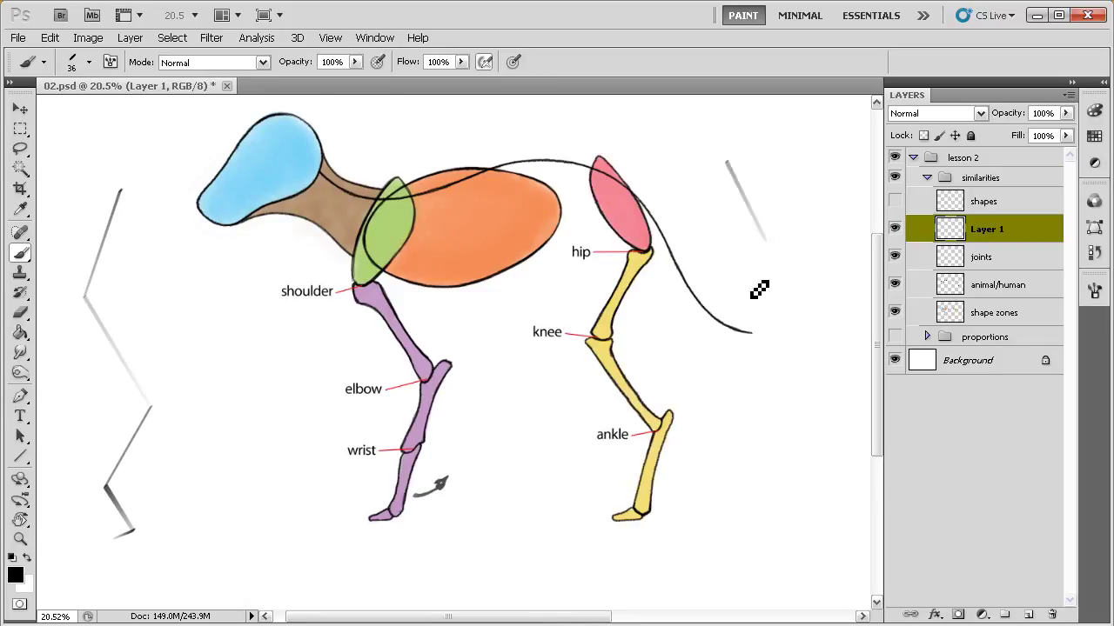
shift+click(723, 355)
shift+click(759, 407)
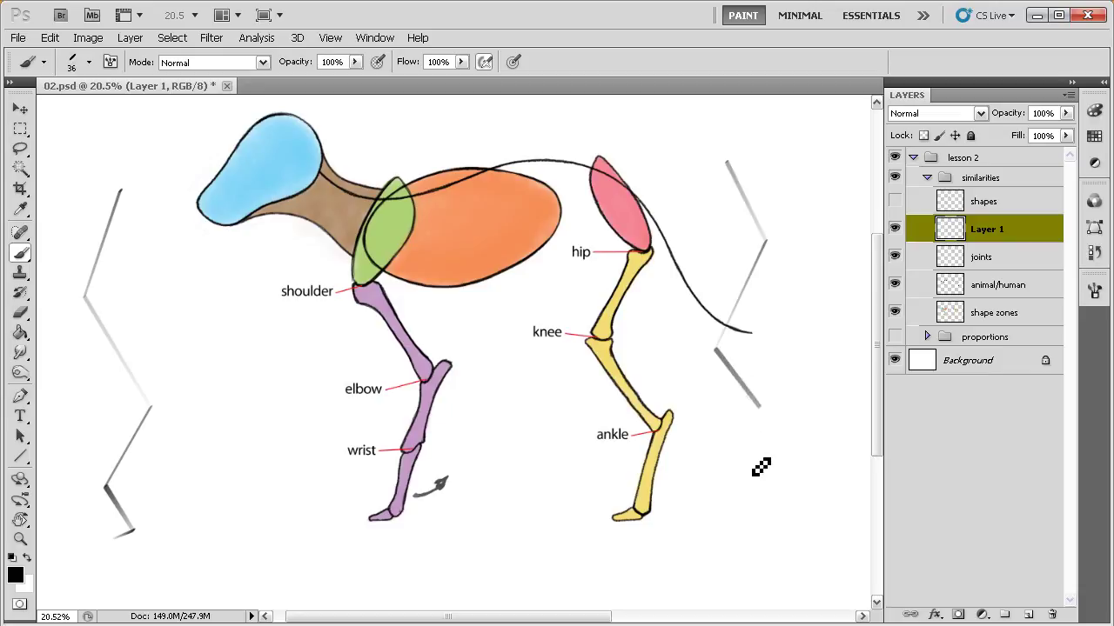
shift+click(711, 520)
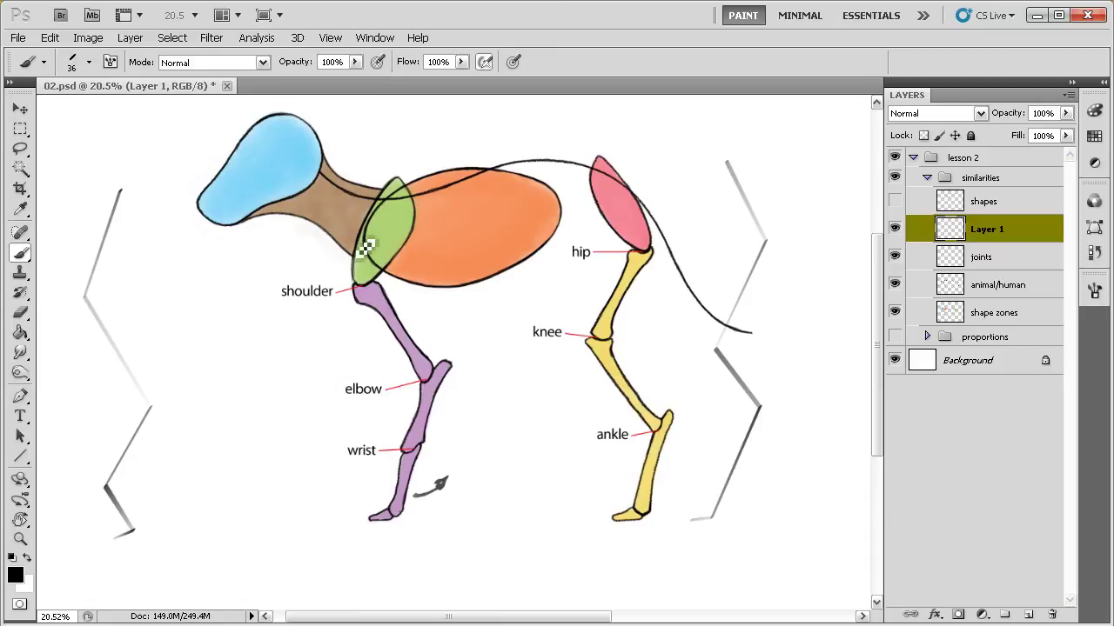
- Circle the shoulder and wrist labels on the sketch with freehand grey strokes
drag(428, 315, 415, 296)
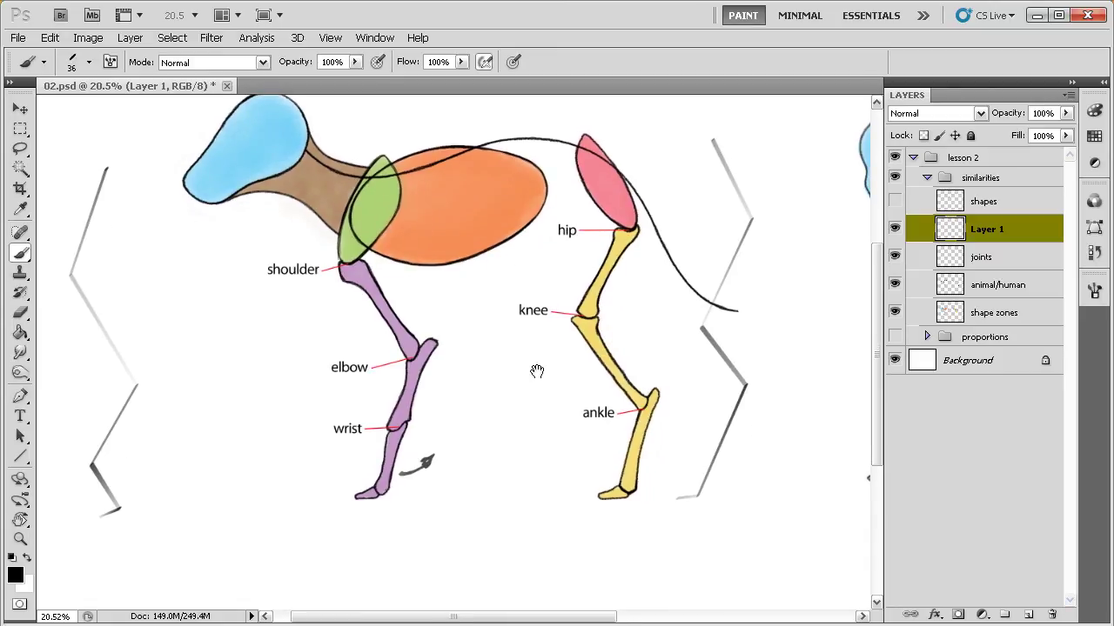
drag(534, 372, 352, 389)
drag(627, 380, 522, 373)
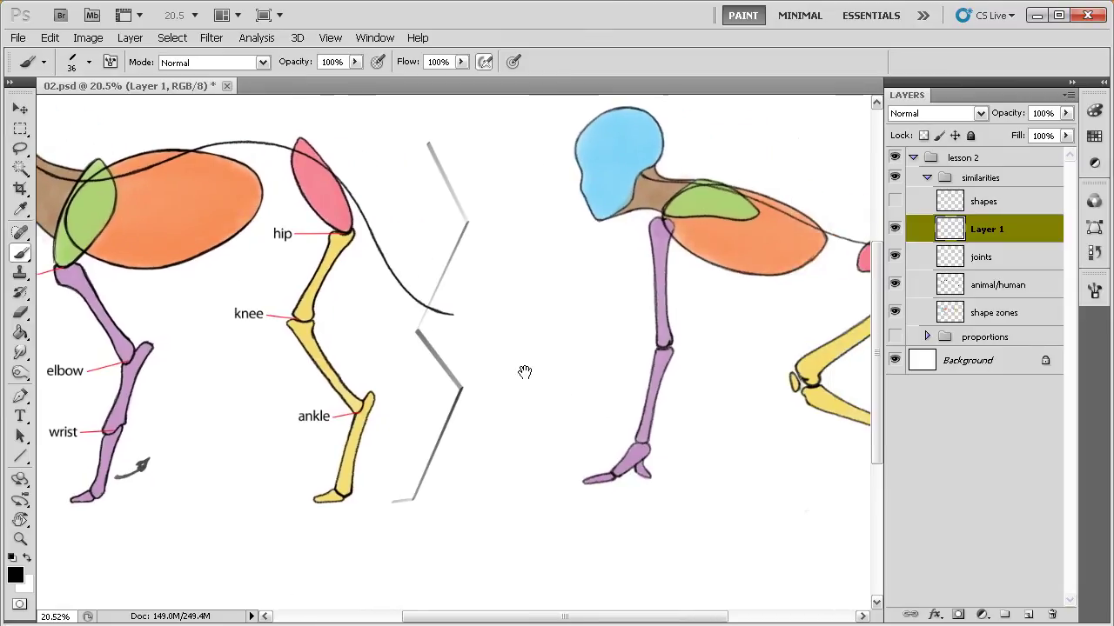
drag(152, 329, 343, 341)
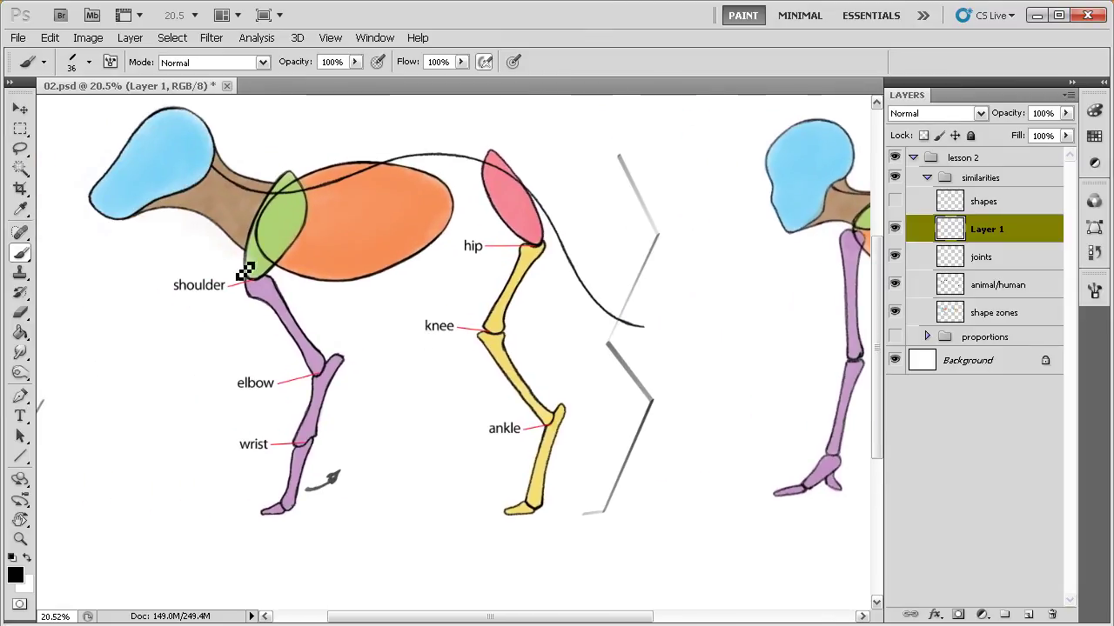
drag(205, 260, 194, 320)
mouse_move(272, 425)
mouse_down()
mouse_move(281, 463)
mouse_move(275, 434)
mouse_up()
drag(466, 442, 339, 418)
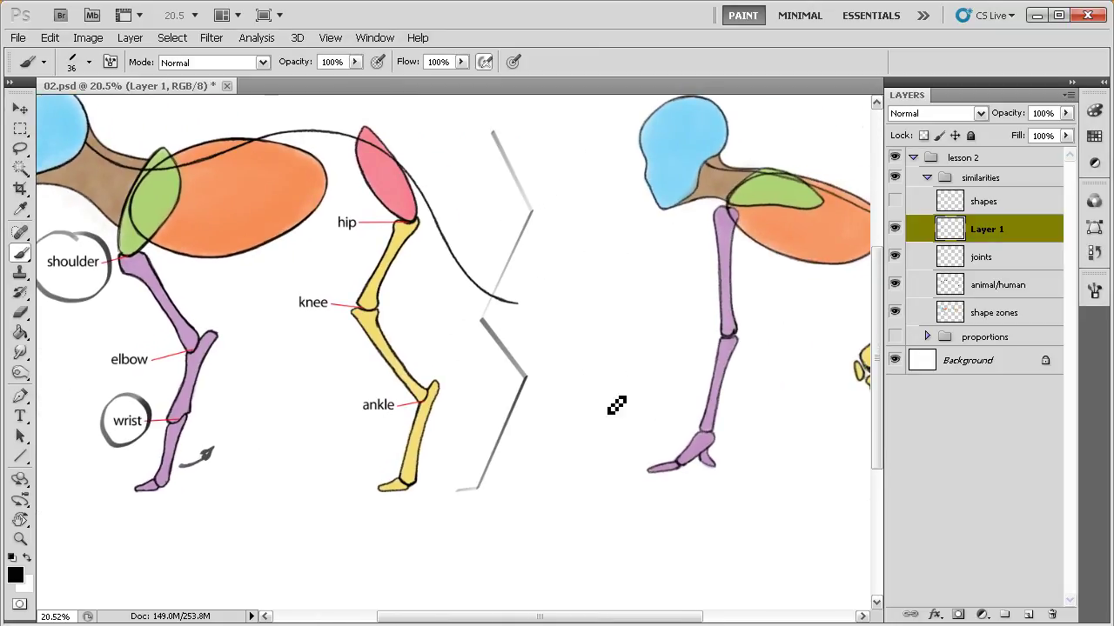
drag(237, 315, 330, 318)
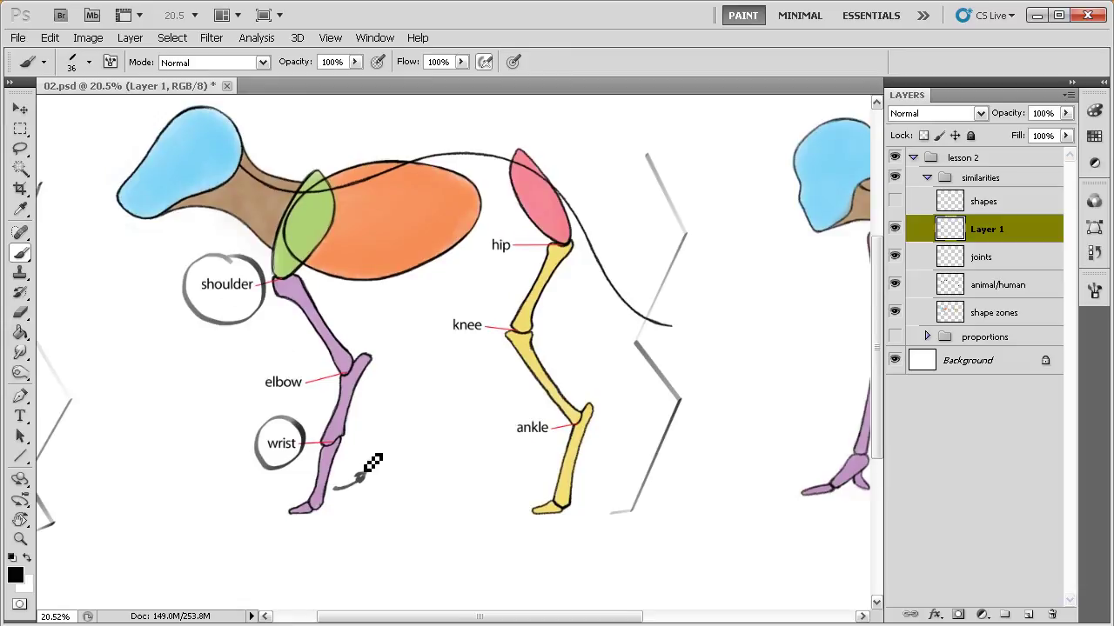
scroll(472, 398, down, 3)
- Delete Layer 1 with its circles and zigzags, then switch to the Move tool
alt+click(576, 364)
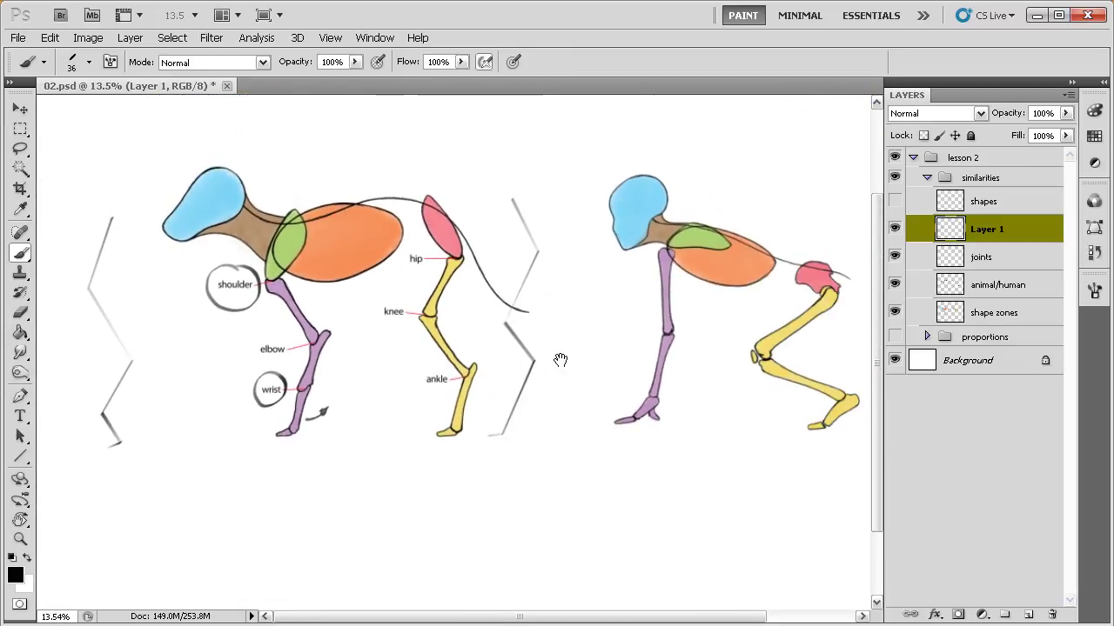
drag(952, 230, 1053, 615)
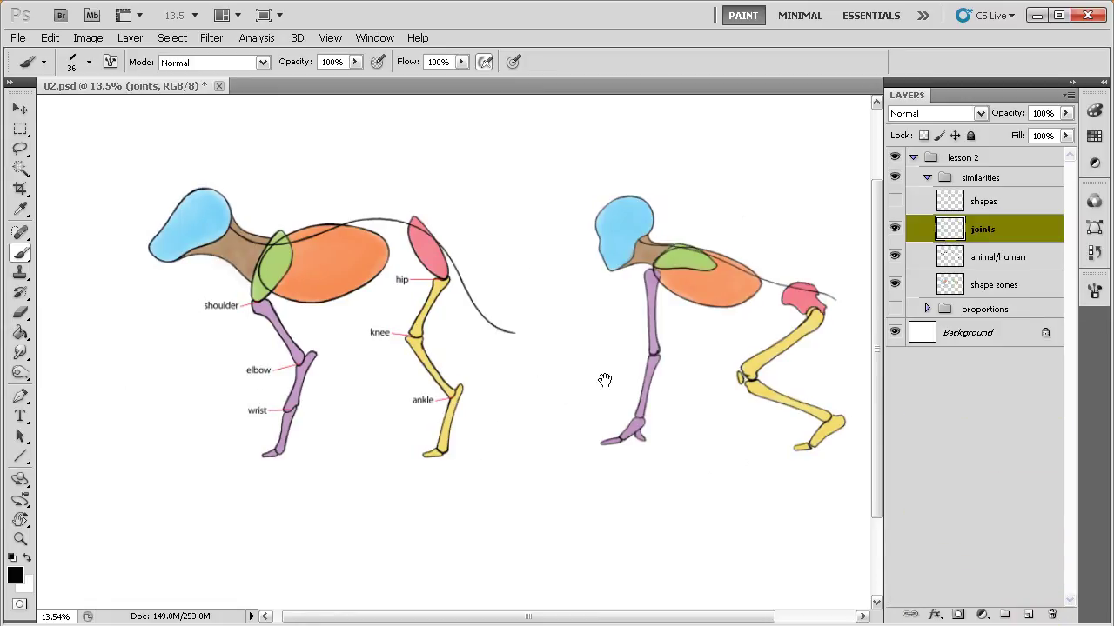
drag(604, 377, 567, 385)
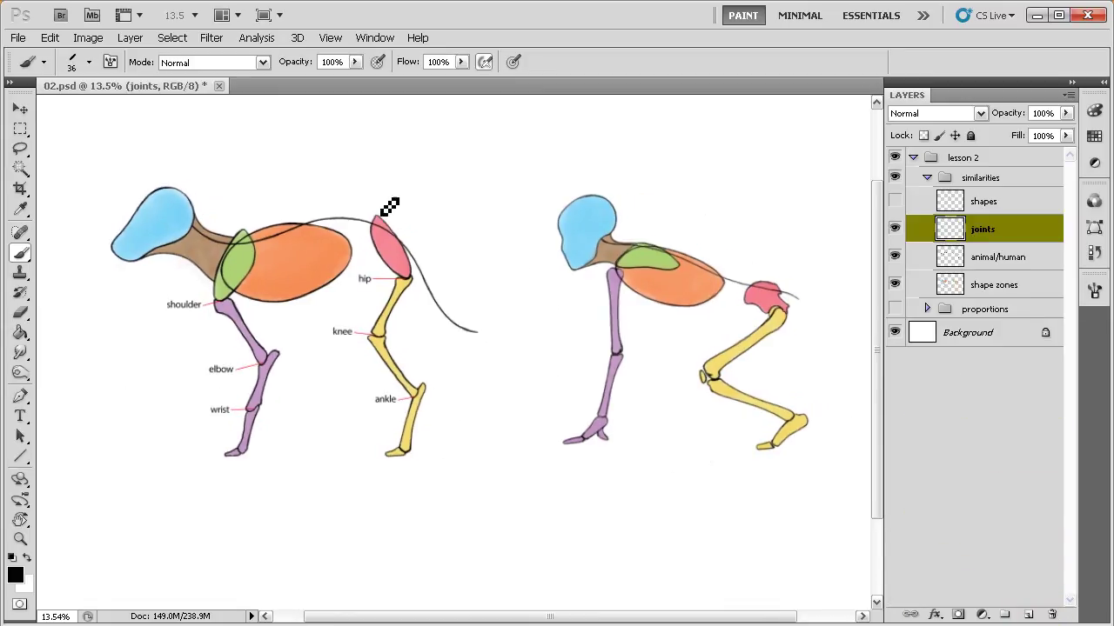
key(v)
scroll(400, 300, down, 1)
scroll(401, 300, left, 1)
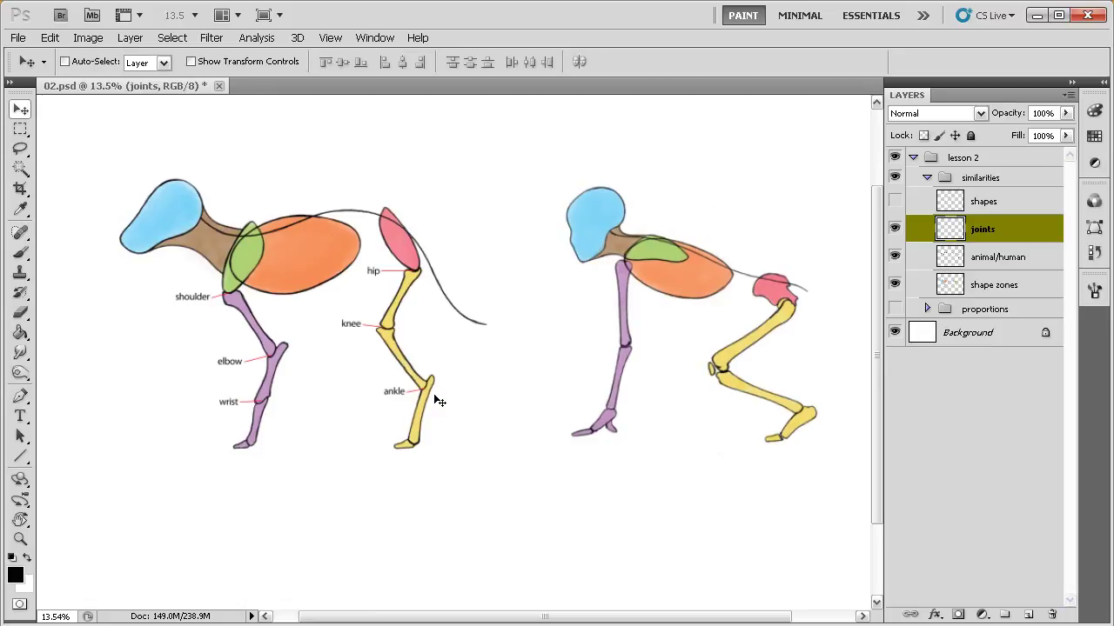
scroll(534, 351, down, 1)
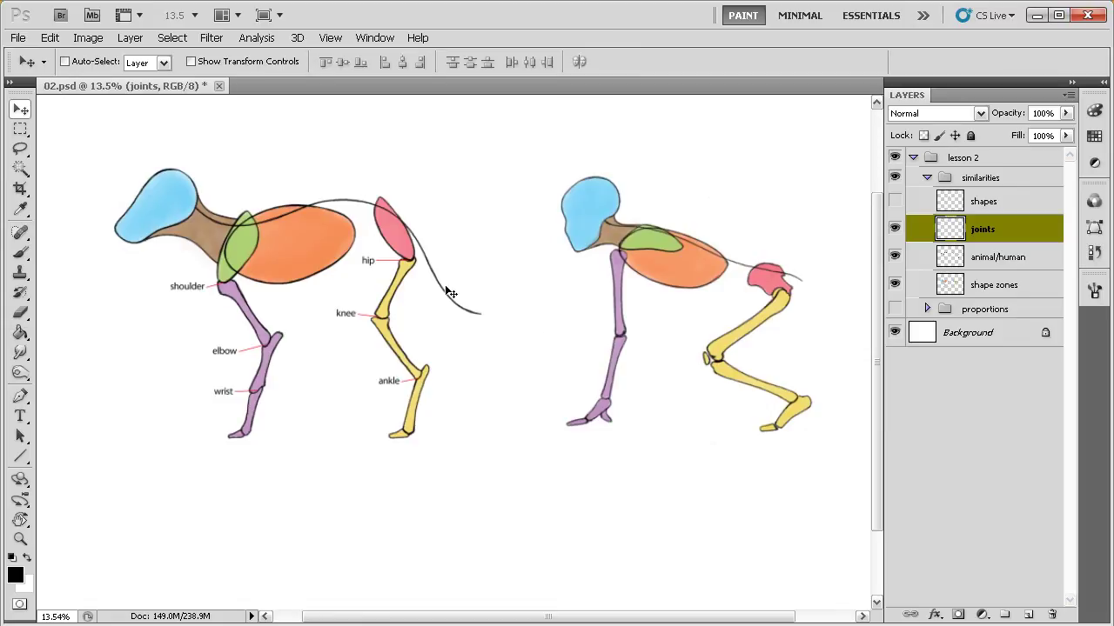
- Collapse and hide the 'similarities' group, then show and expand the 'proportions' group's silhouettes
drag(526, 351, 533, 370)
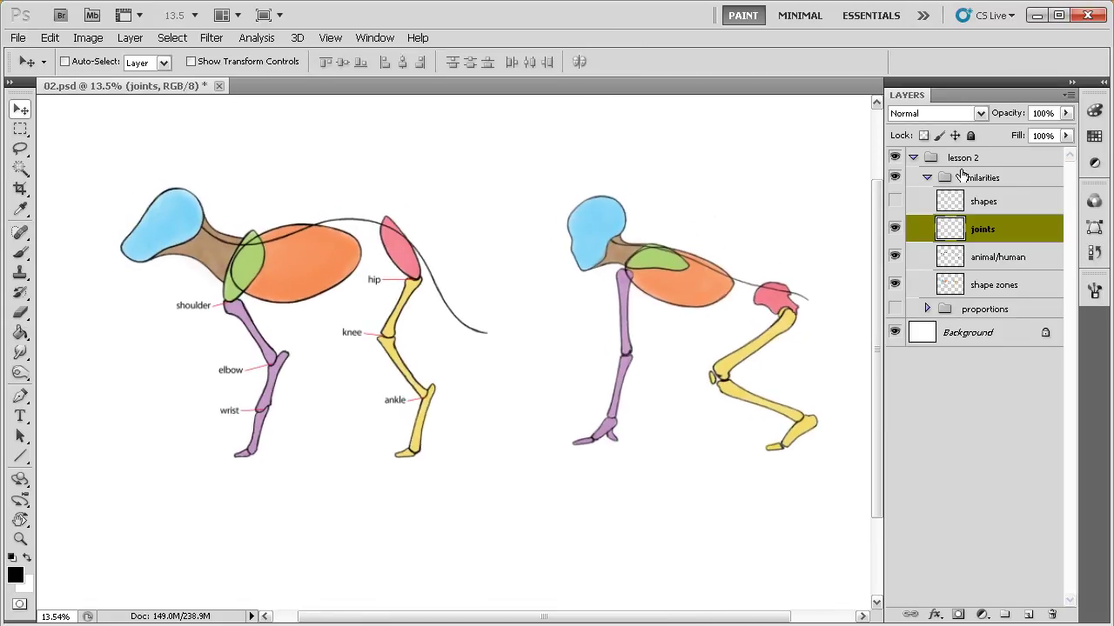
click(927, 178)
click(895, 178)
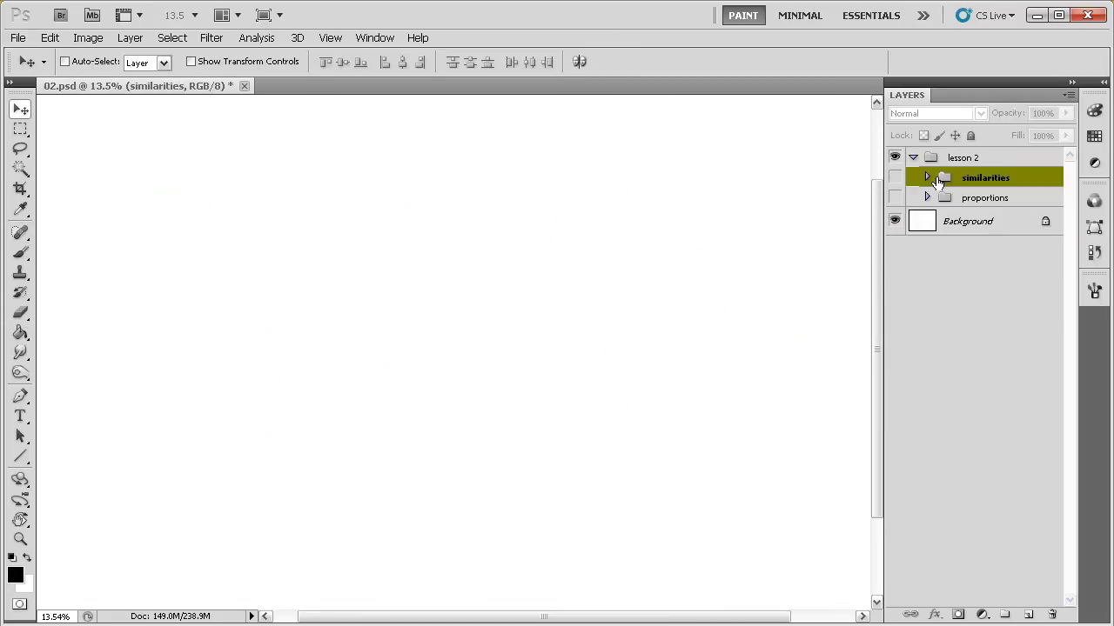
click(894, 199)
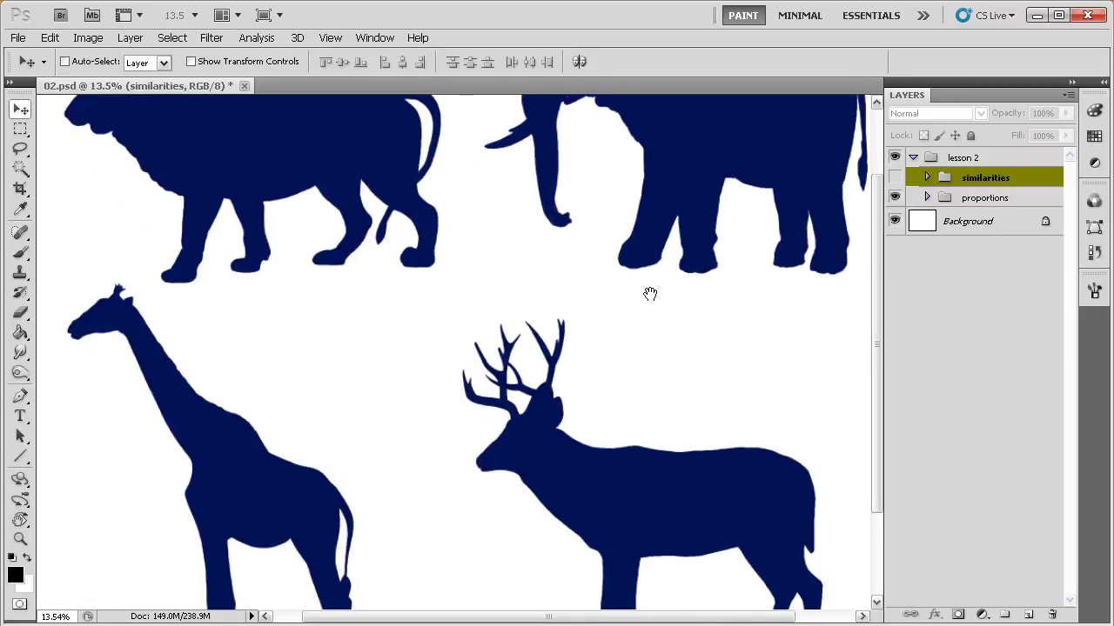
drag(649, 293, 660, 319)
scroll(660, 318, down, 3)
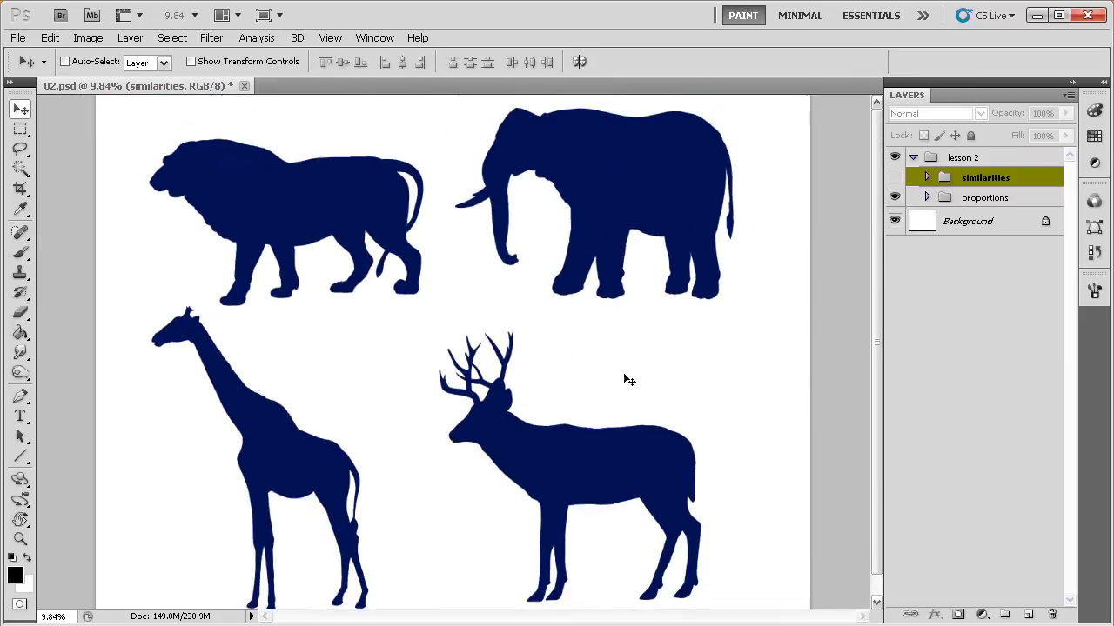
scroll(623, 379, down, 1)
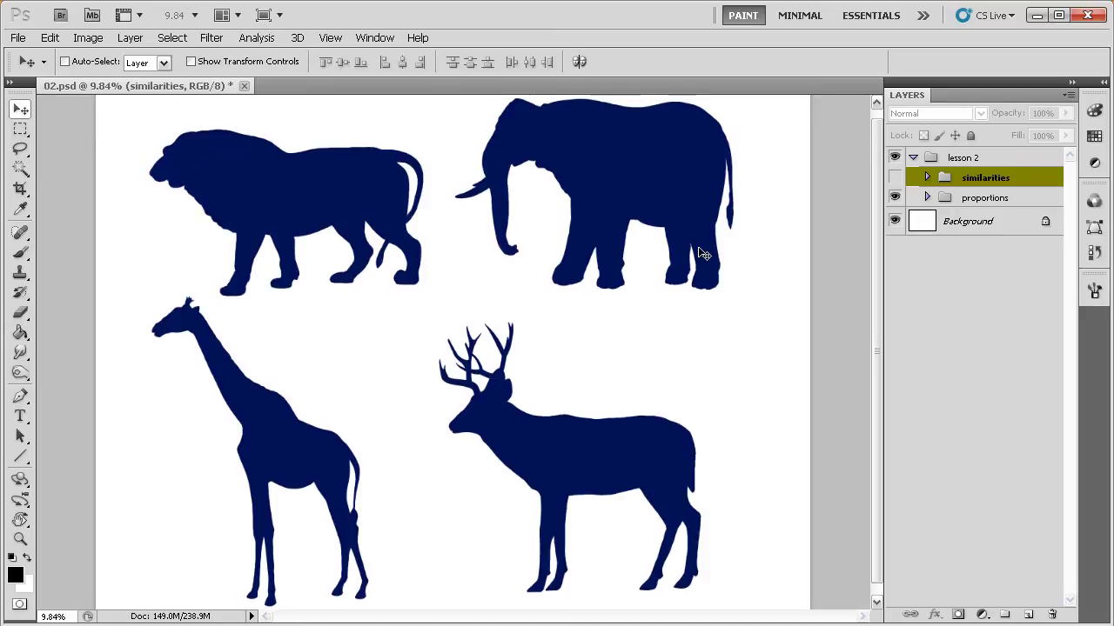
click(927, 198)
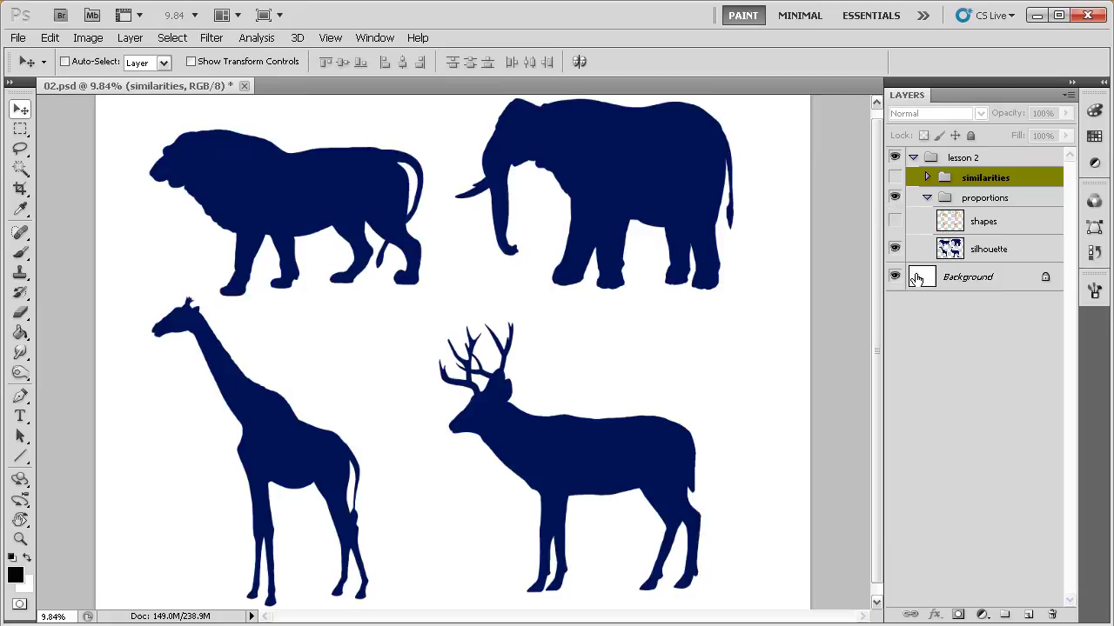
- Turn on the 'shapes' layer to overlay coloured bone zones on the lion, elephant, giraffe and deer
click(895, 221)
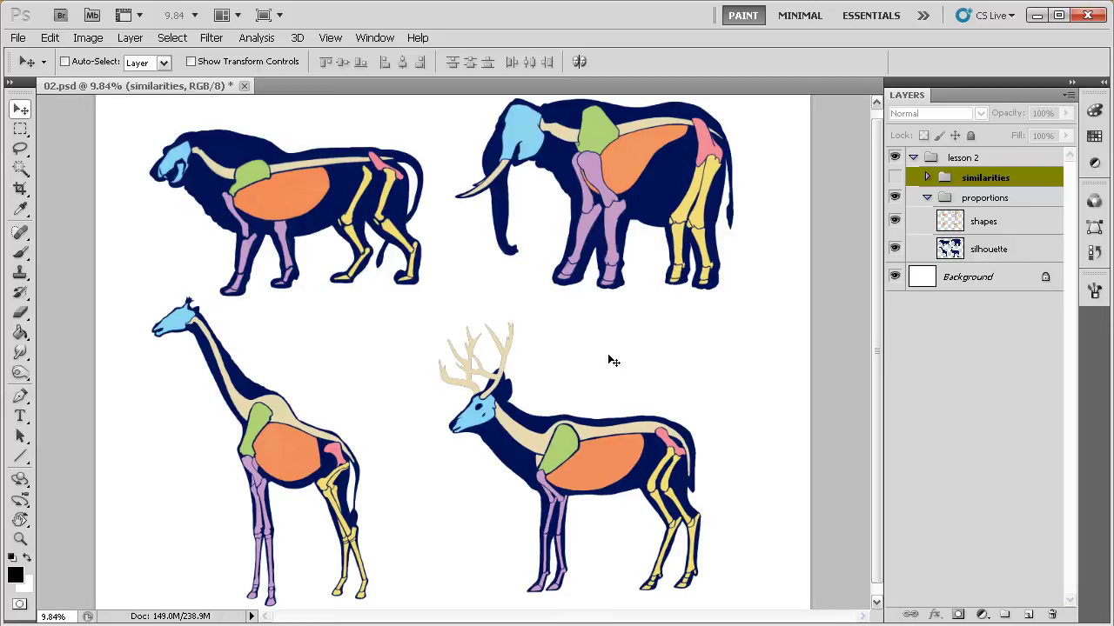
drag(678, 343, 678, 352)
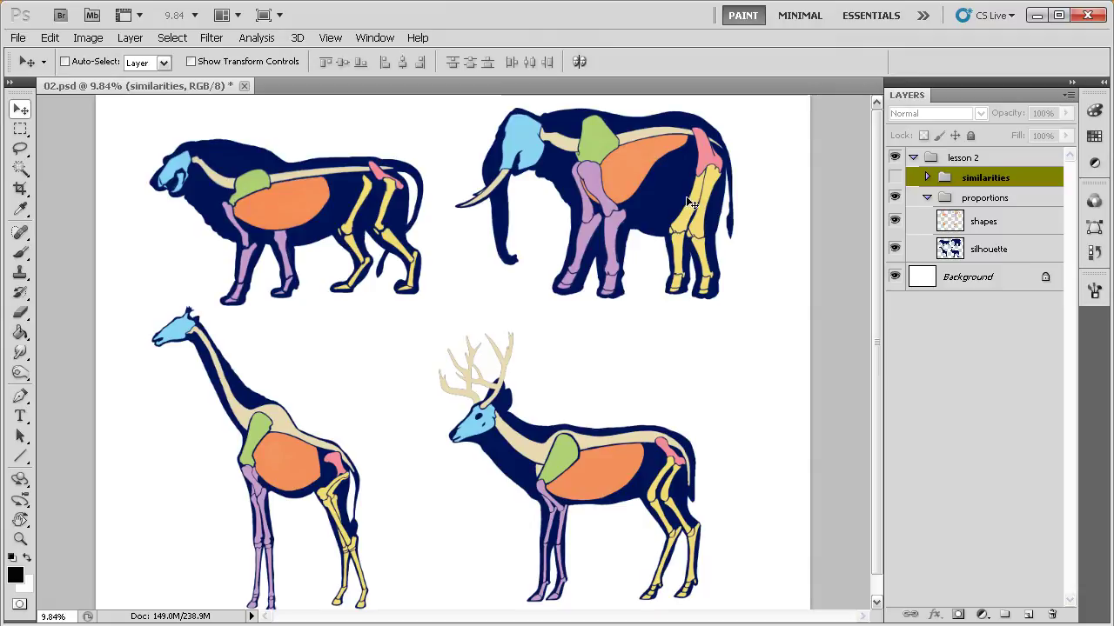
scroll(418, 421, down, 1)
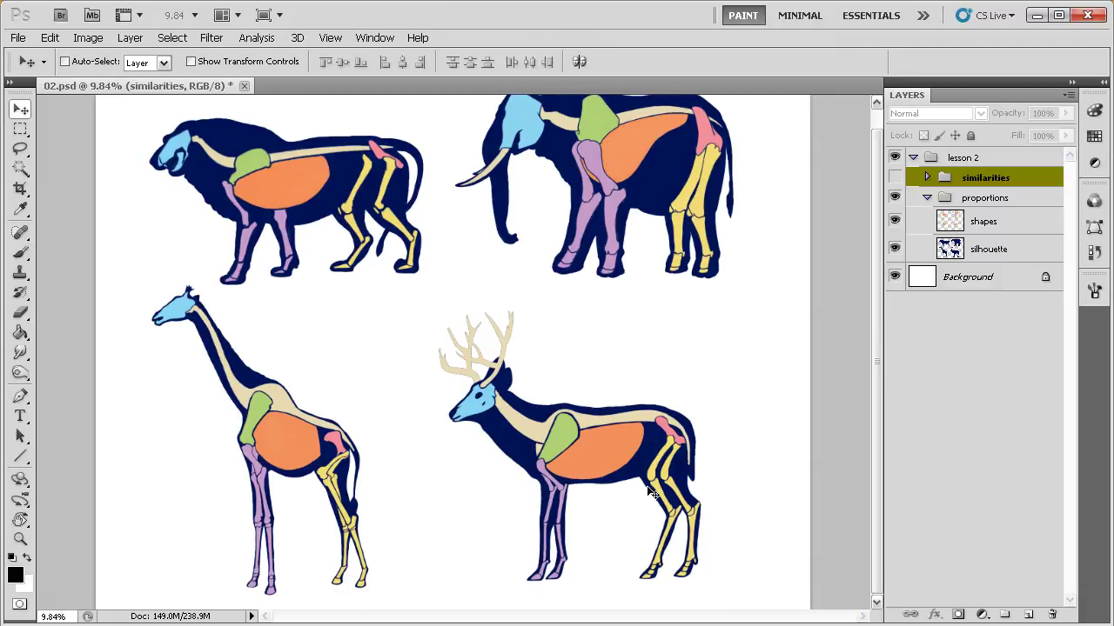
scroll(356, 248, up, 1)
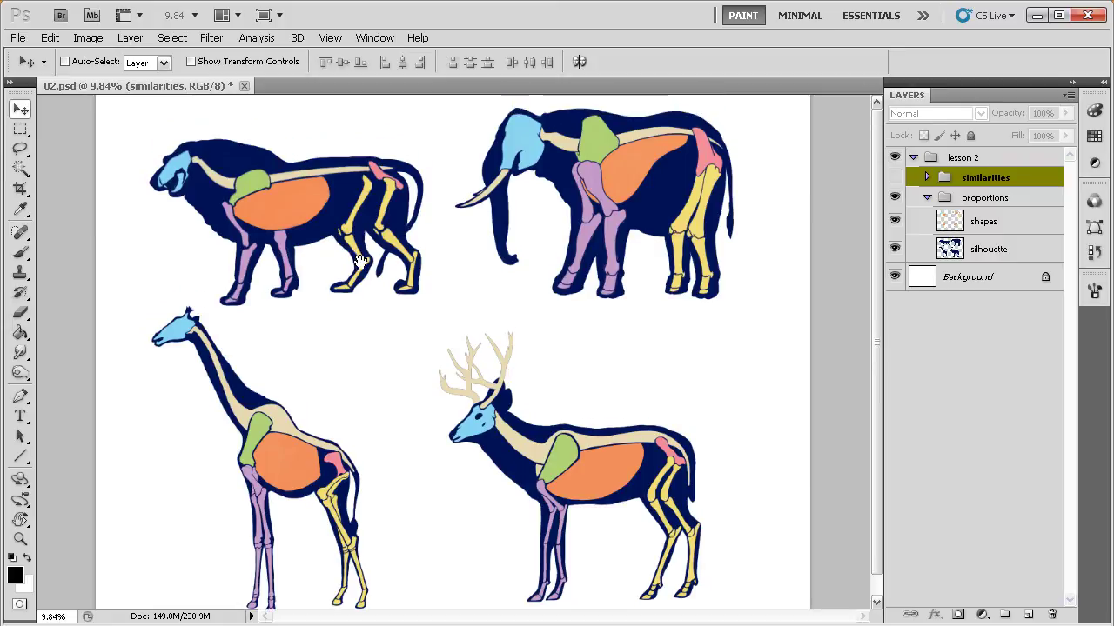
scroll(287, 450, down, 1)
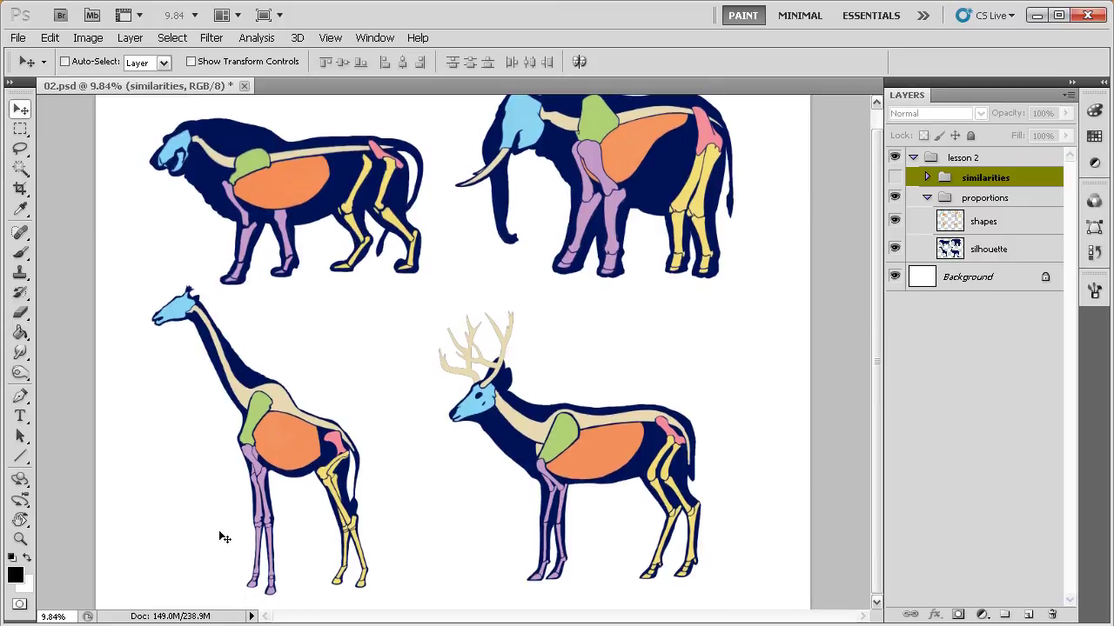